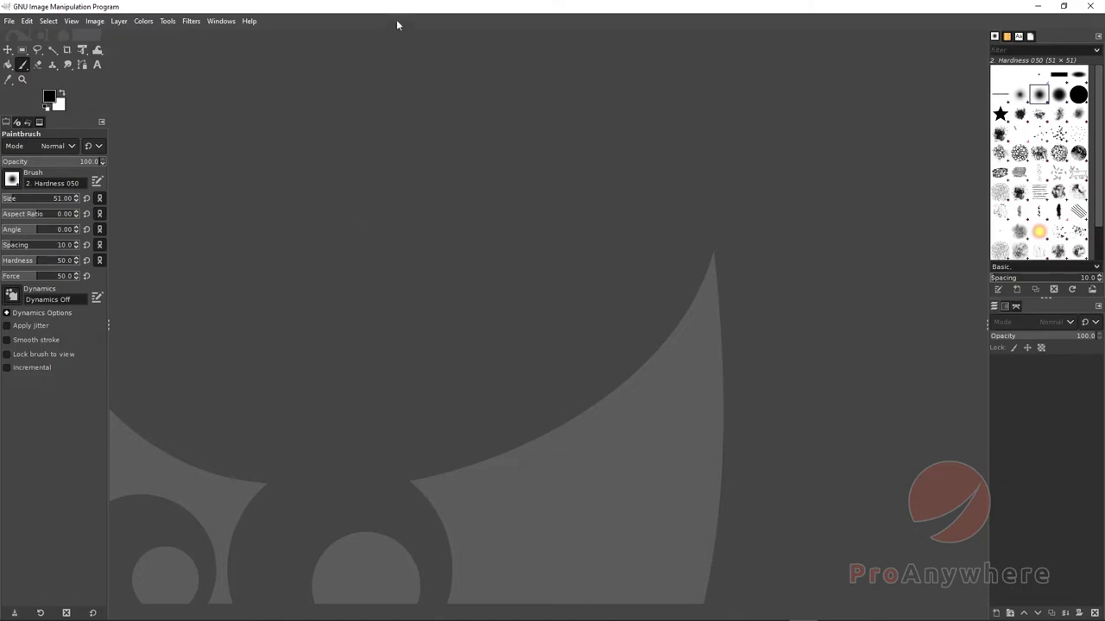
Create a new 1920×1080 image from the Full HD 1080p template.
click(9, 21)
click(25, 38)
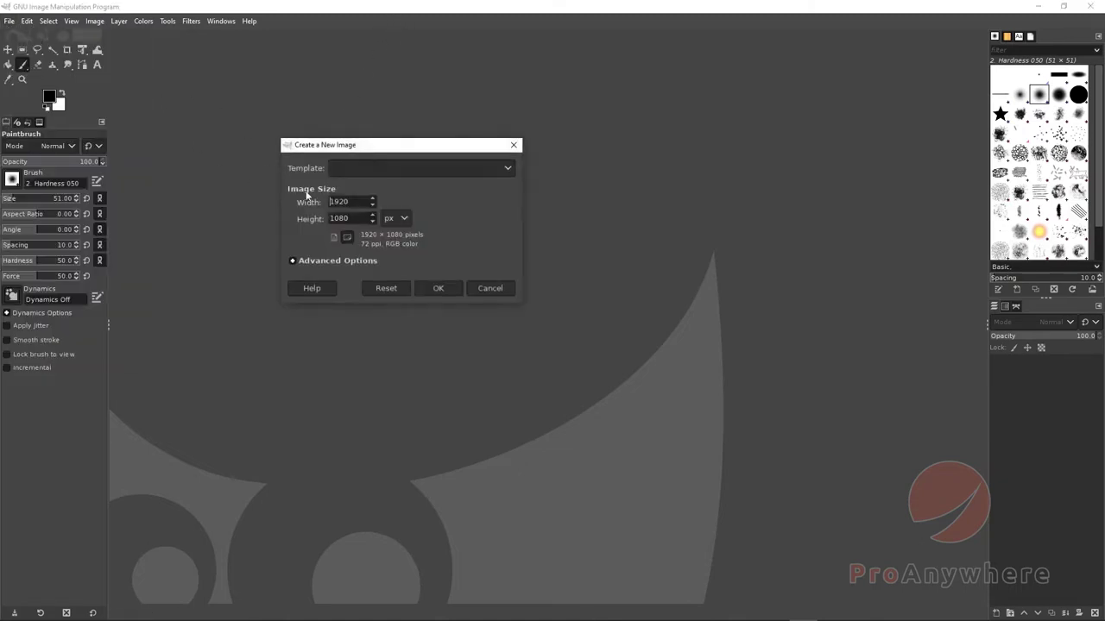
click(447, 168)
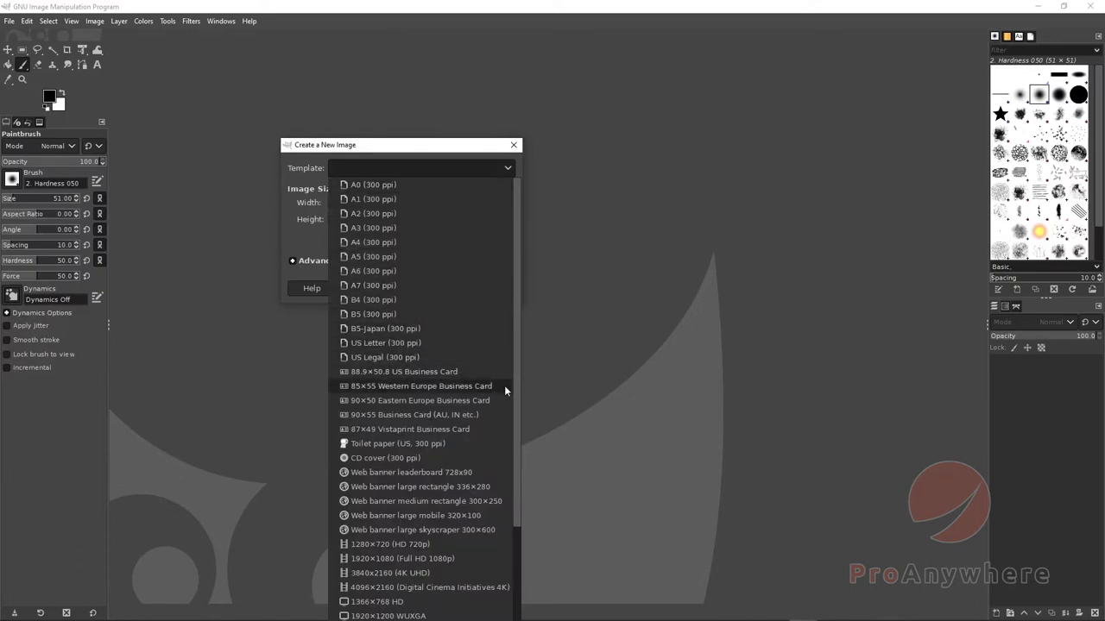
drag(514, 385, 509, 444)
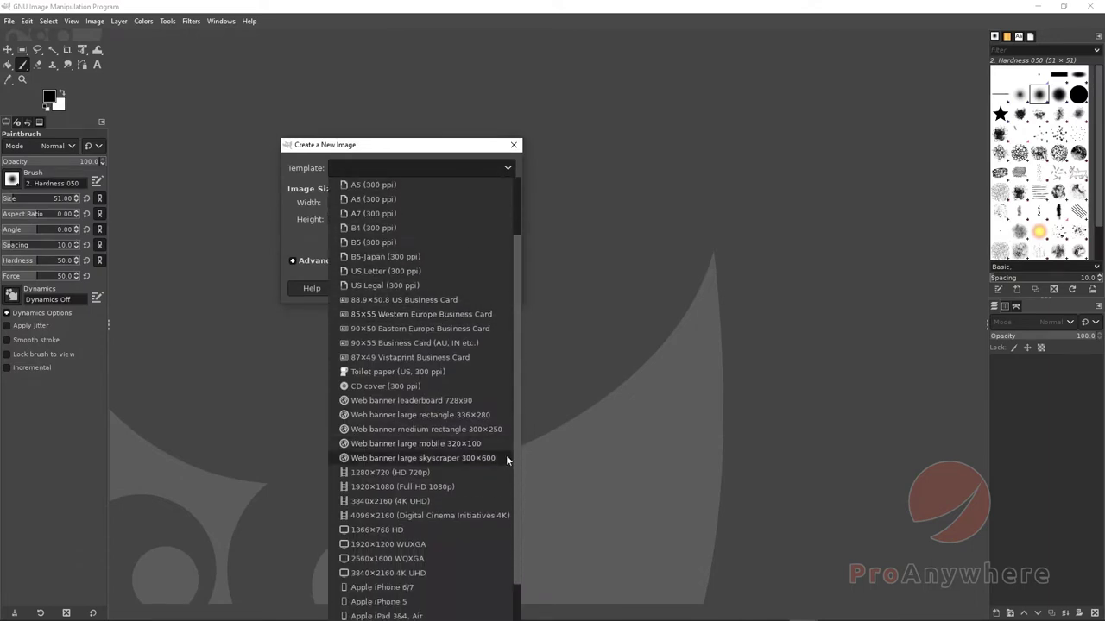
click(366, 486)
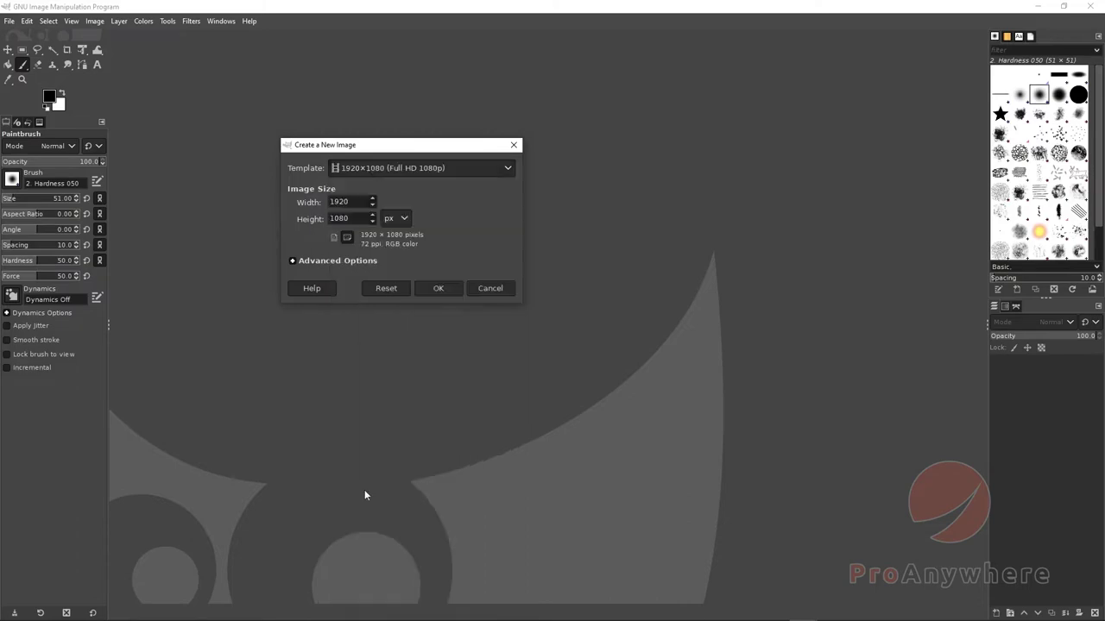
click(444, 291)
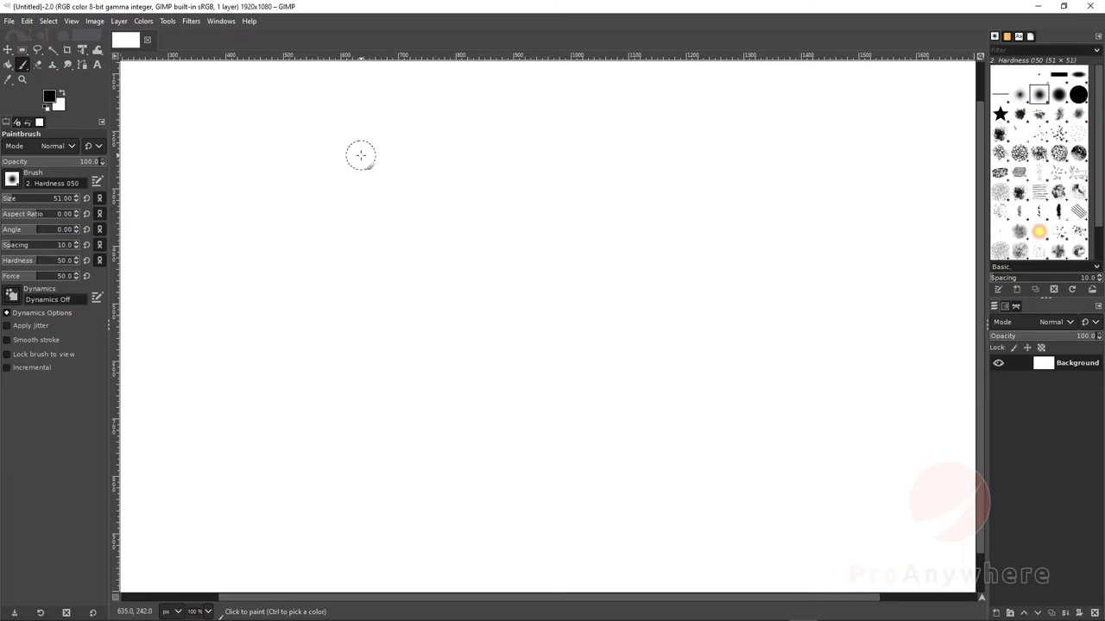
scroll(388, 152, down, 2)
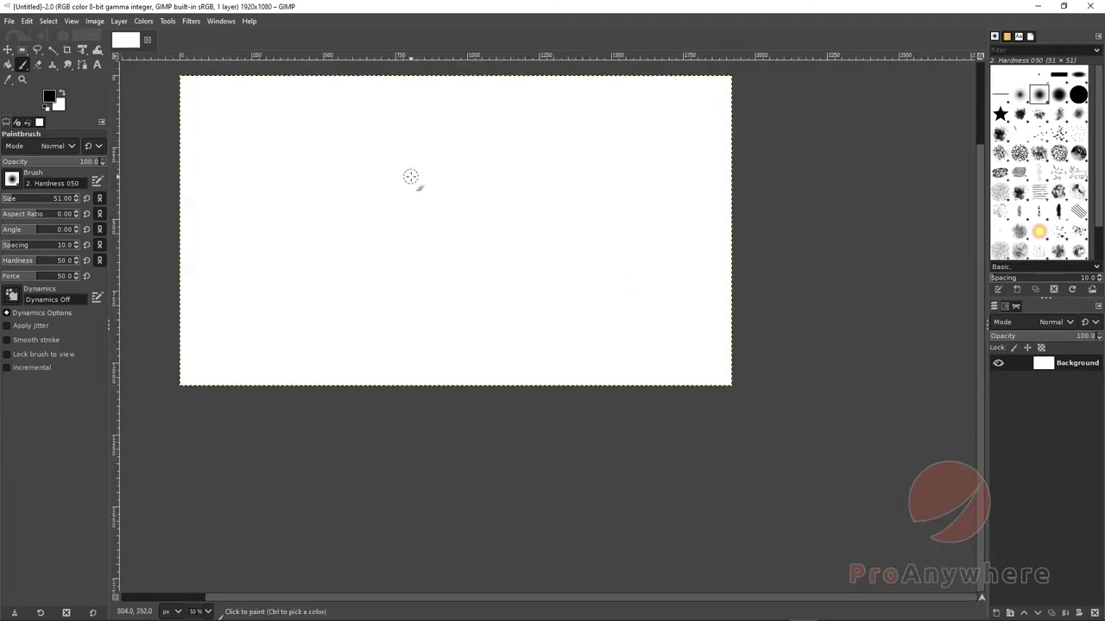
mouse_move(411, 177)
mouse_down()
mouse_move(547, 225)
mouse_move(486, 297)
mouse_move(135, 520)
mouse_move(325, 370)
mouse_move(599, 291)
mouse_move(564, 275)
mouse_move(555, 285)
mouse_up()
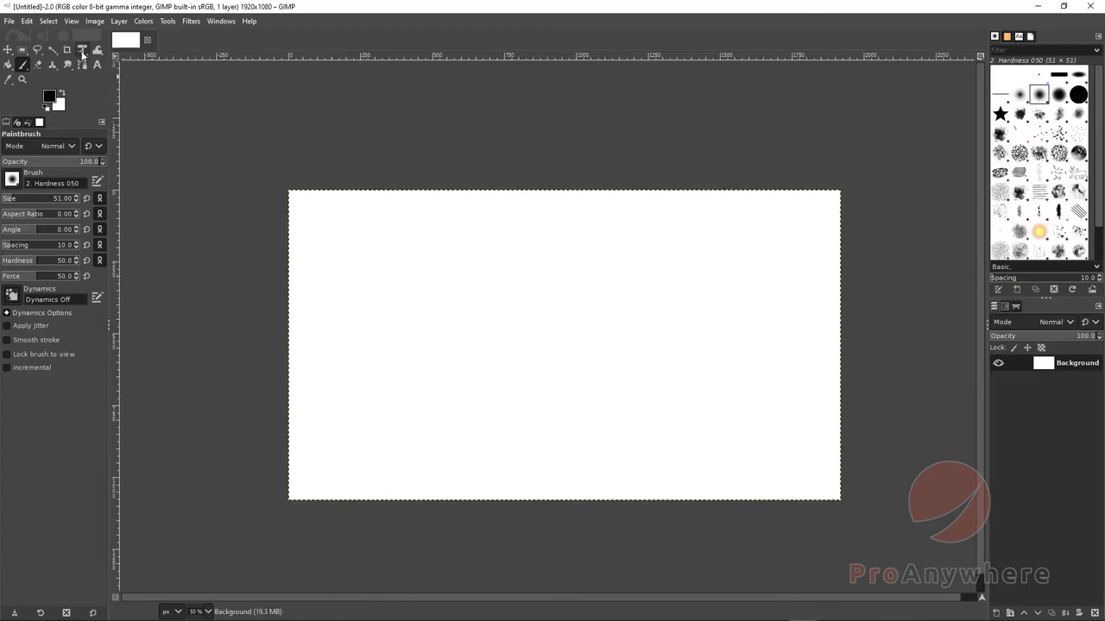
click(22, 66)
click(73, 67)
click(12, 181)
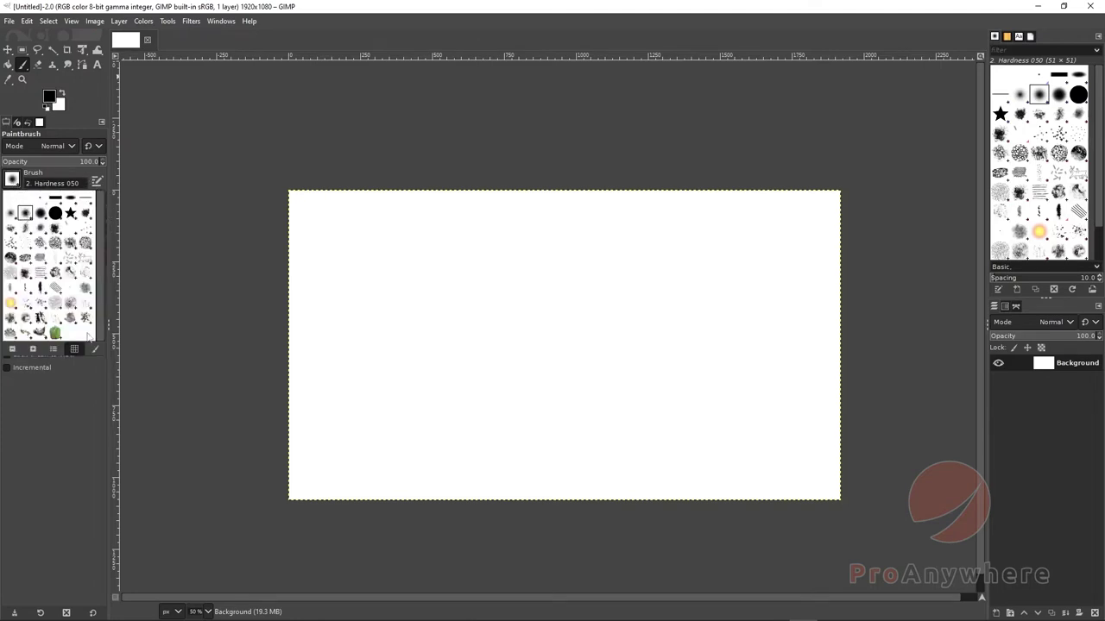
click(60, 449)
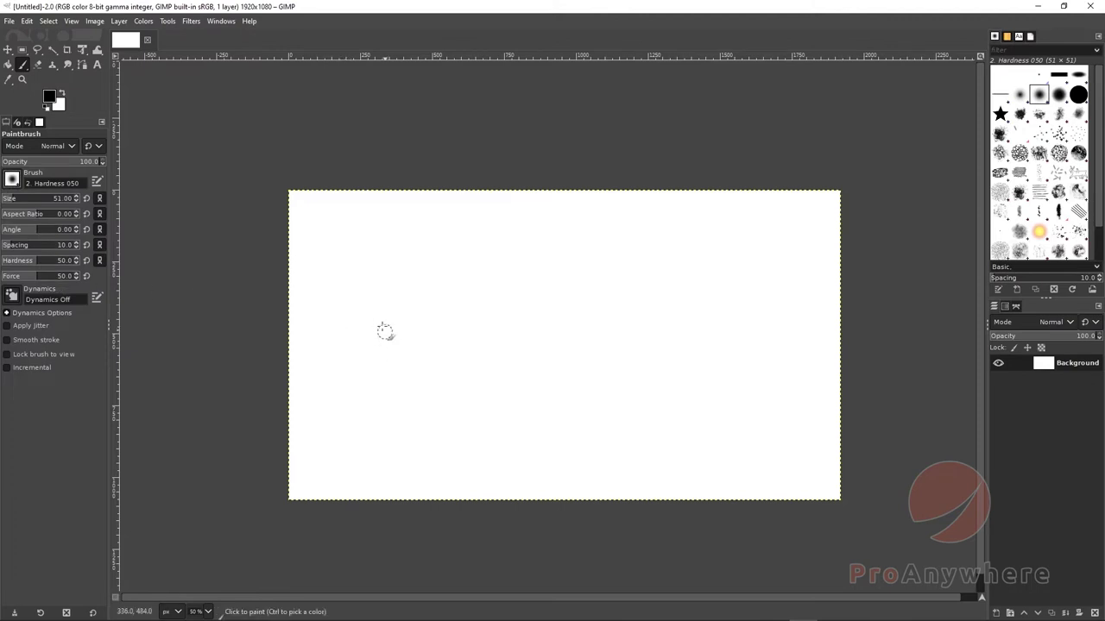
Add a transparent layer above Background, paint black test strokes, then undo them all.
click(995, 614)
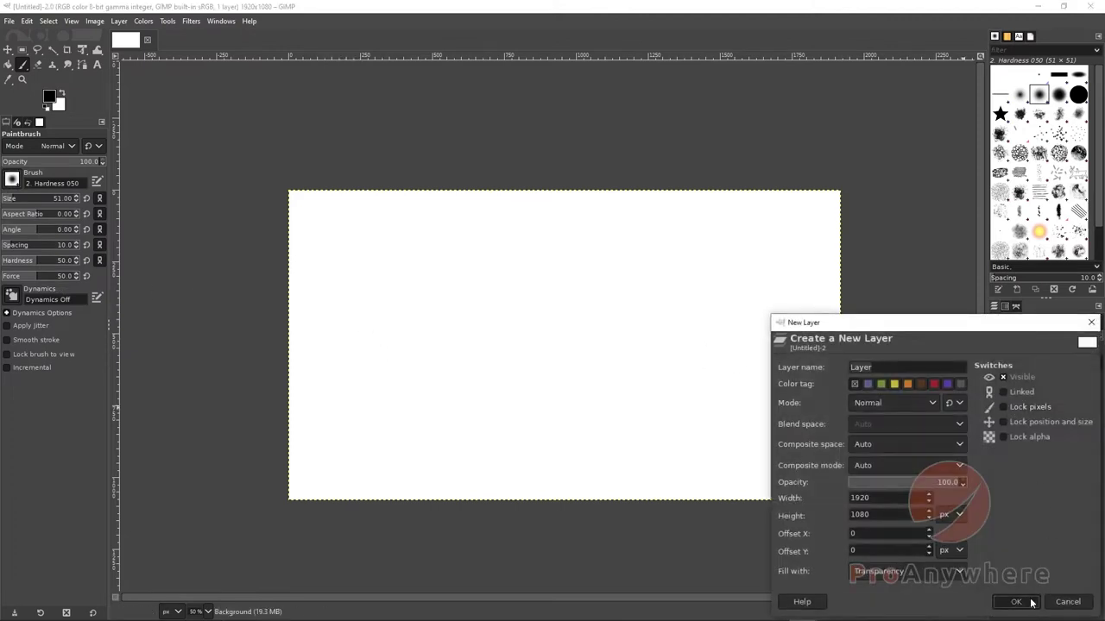
click(1015, 601)
mouse_move(369, 297)
mouse_down()
mouse_move(393, 281)
mouse_move(461, 313)
mouse_move(666, 307)
mouse_move(737, 340)
mouse_move(787, 339)
mouse_move(720, 430)
mouse_move(548, 425)
mouse_move(396, 390)
mouse_move(335, 351)
mouse_move(333, 287)
mouse_move(371, 233)
mouse_move(695, 253)
mouse_move(801, 305)
mouse_up()
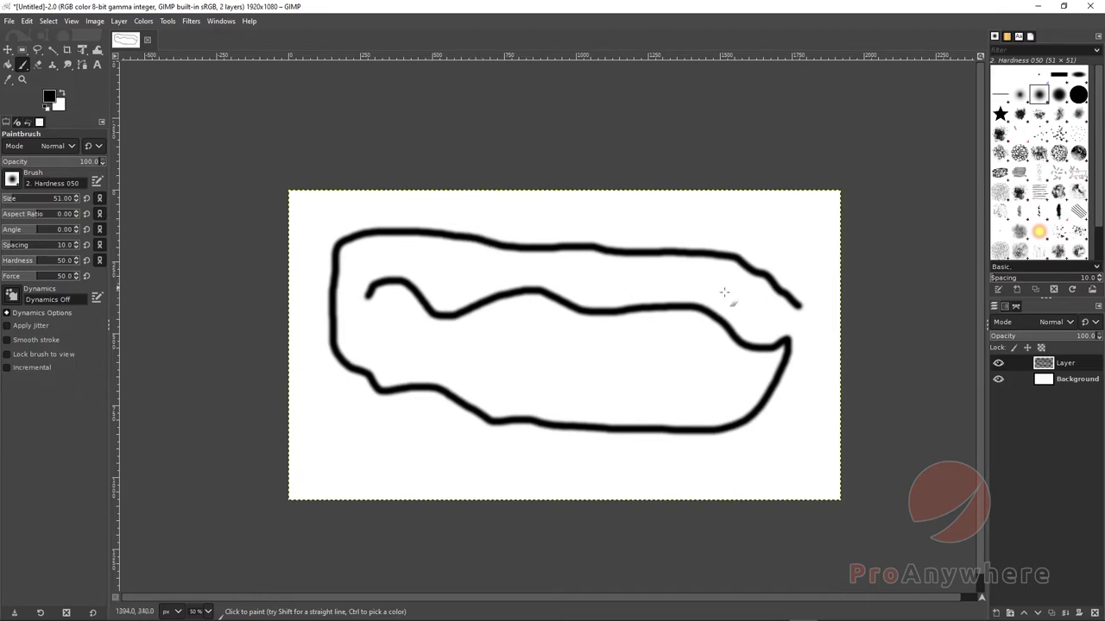
key(ctrl)
mouse_move(607, 280)
mouse_down()
mouse_move(686, 279)
mouse_move(744, 298)
mouse_move(766, 328)
mouse_up()
key(ctrl+z)
key(Delete)
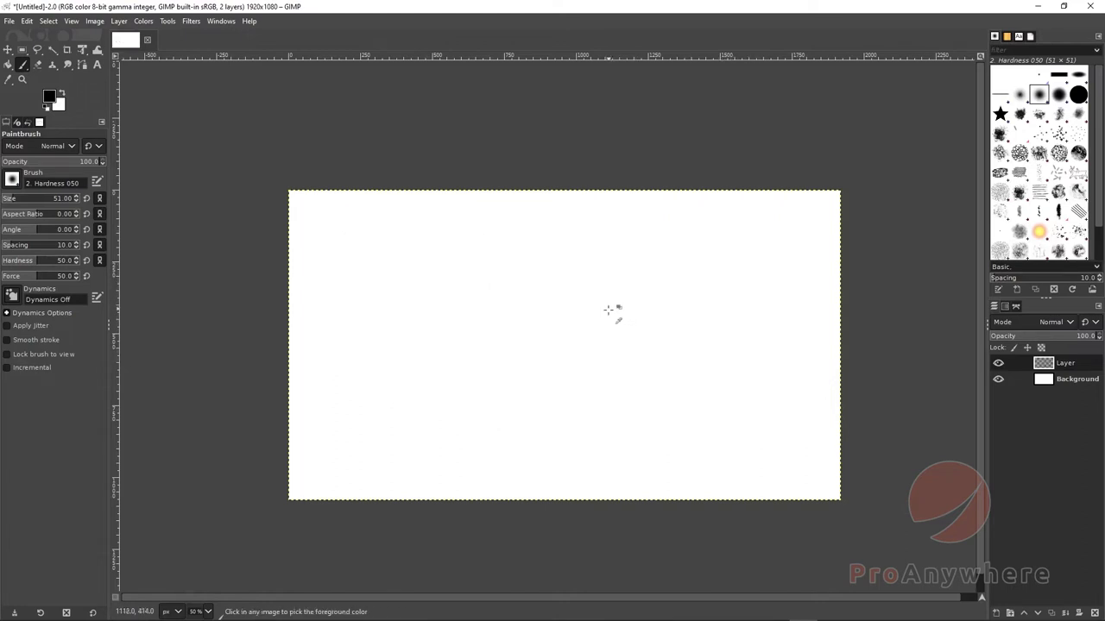
In Input Devices, set both the tablet eraser and pressure stylus modes to Screen.
click(27, 21)
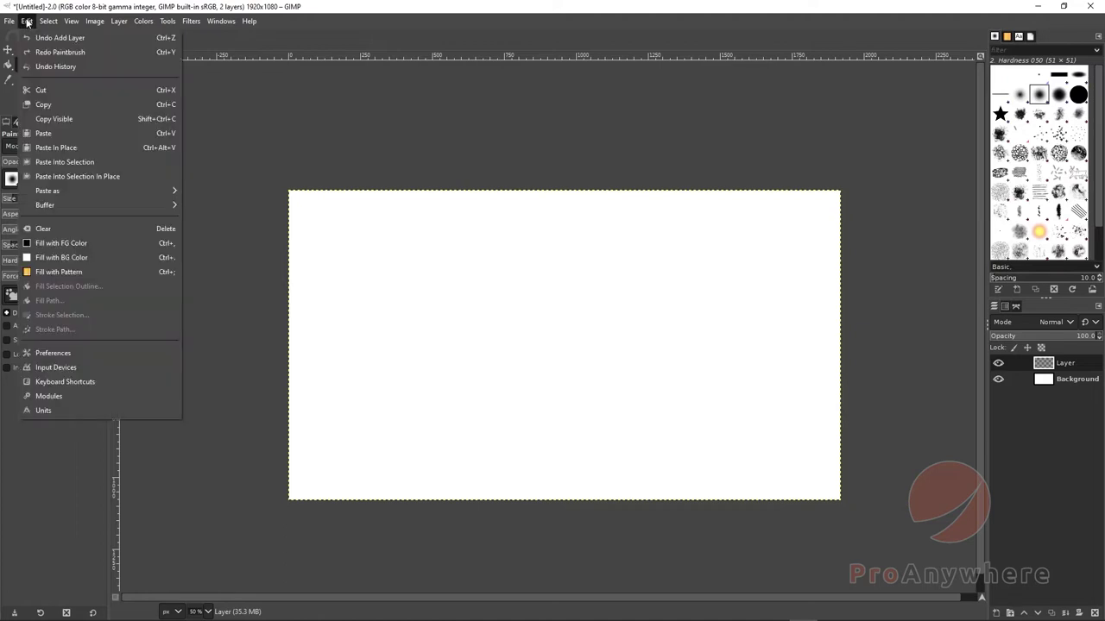
click(46, 369)
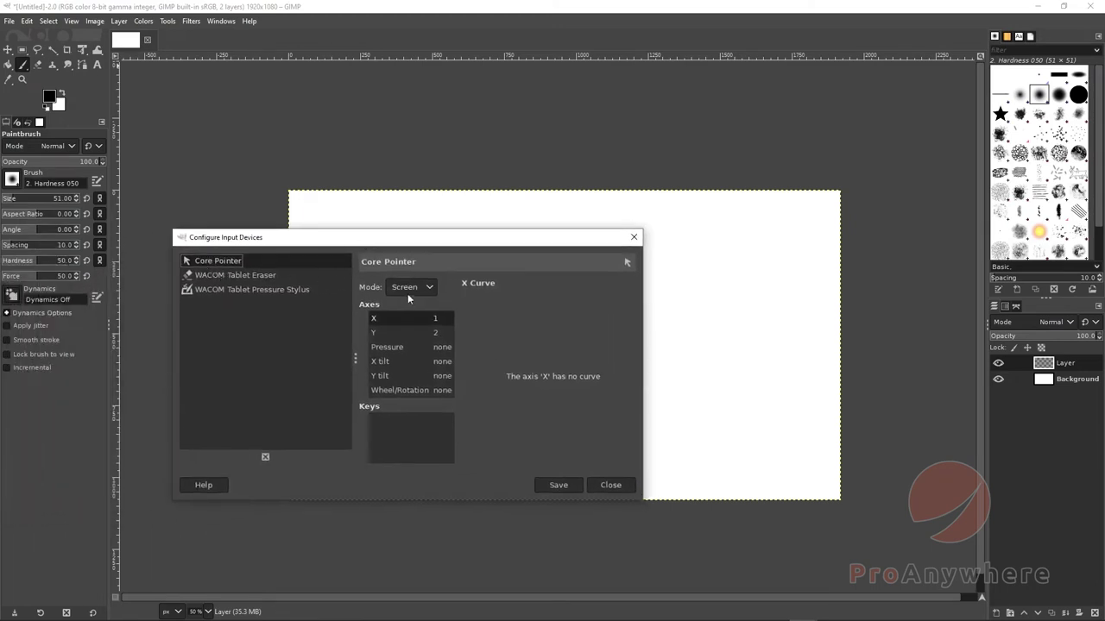
click(210, 274)
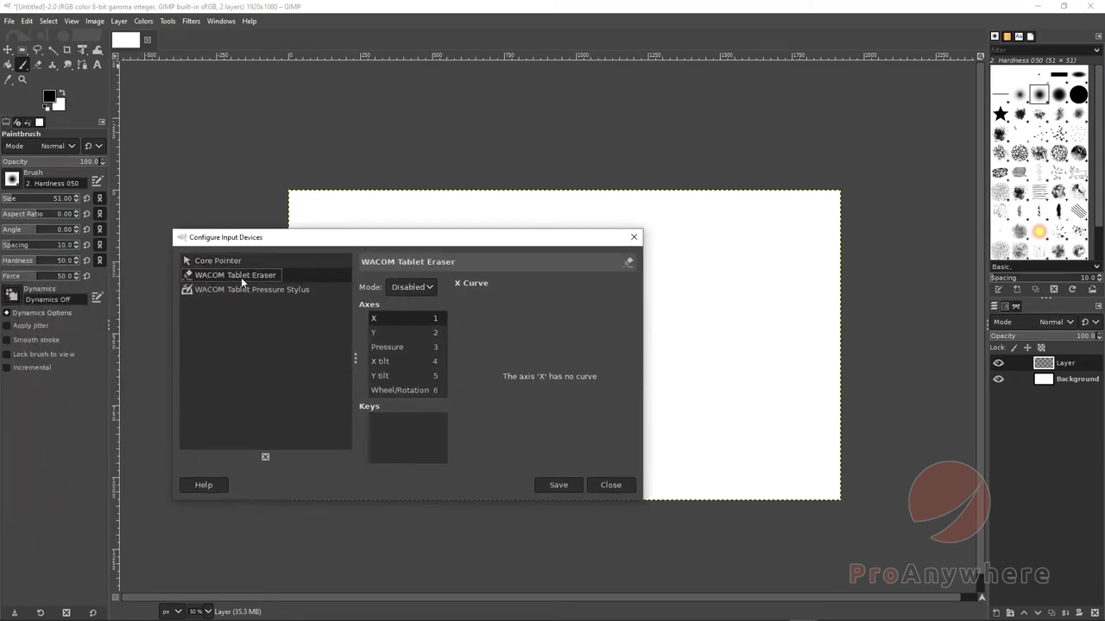
click(406, 291)
click(398, 315)
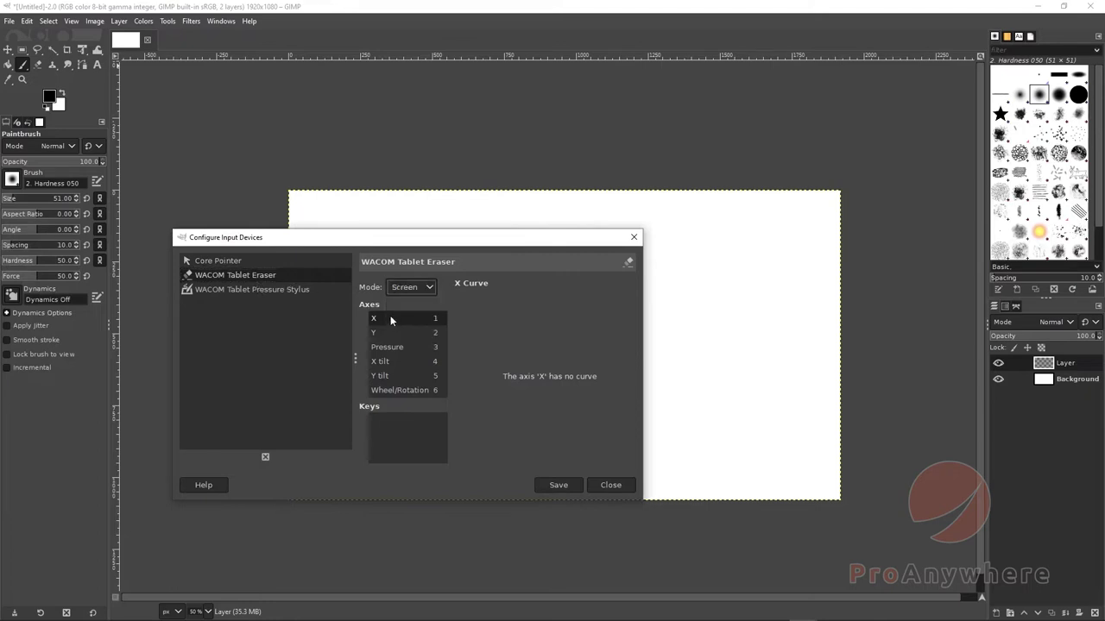
click(234, 290)
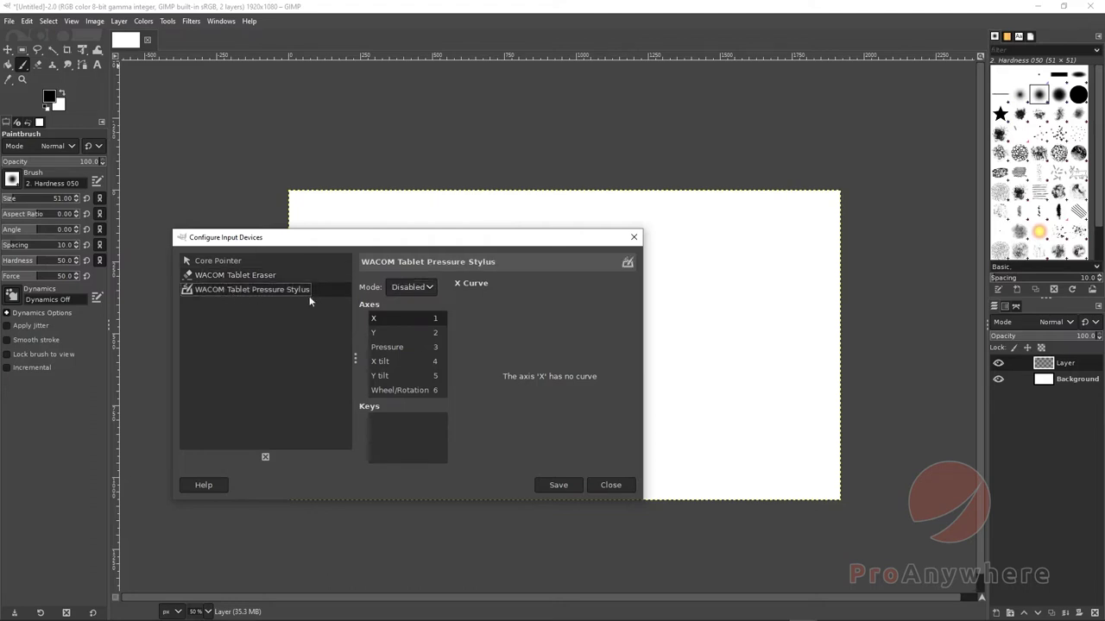
click(397, 290)
click(401, 318)
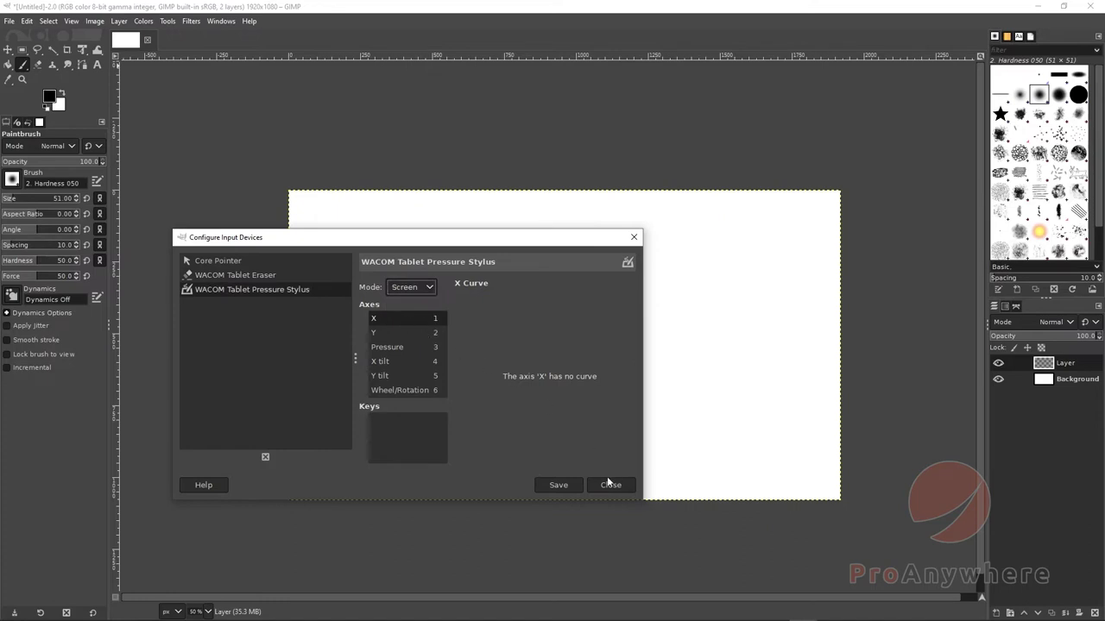
Save the input device settings and close the configuration window.
click(559, 485)
key(shift+c)
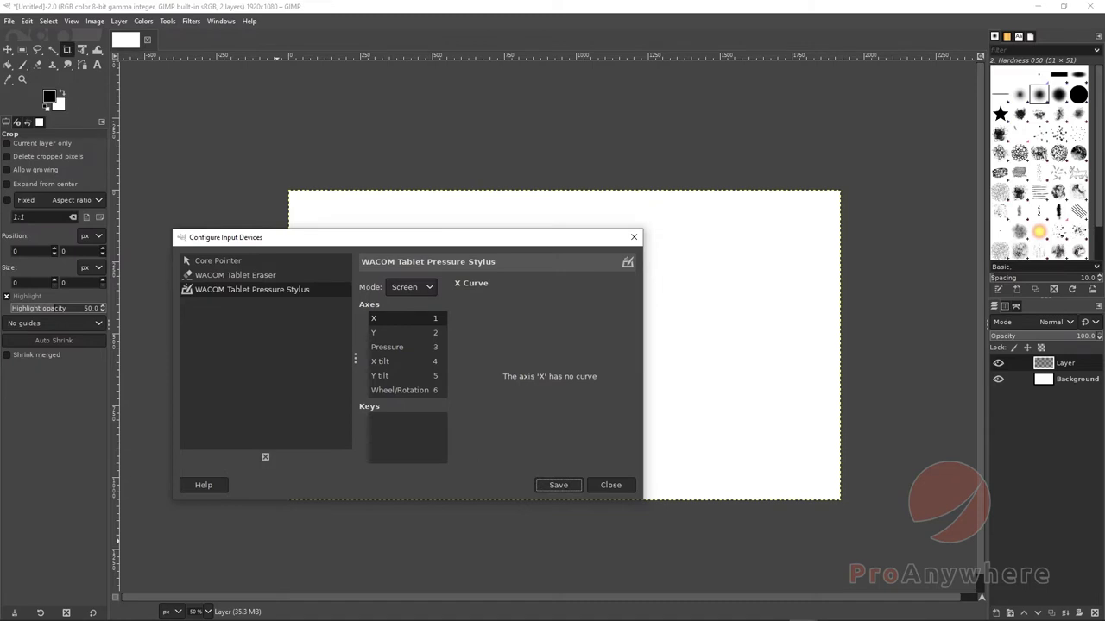
key(p)
click(547, 484)
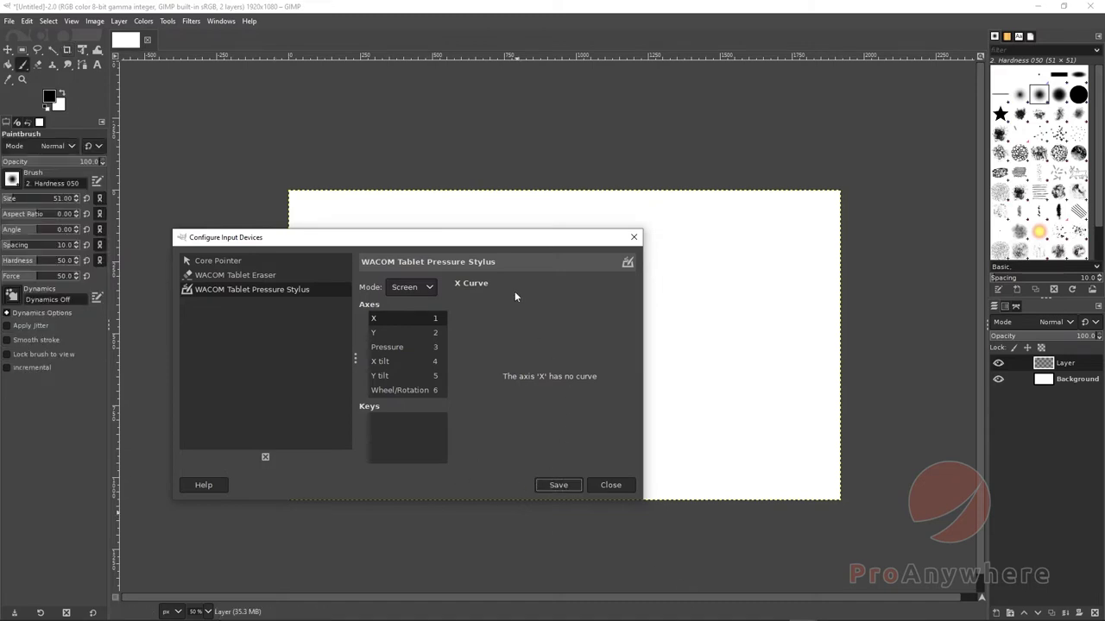
drag(505, 244, 570, 223)
click(676, 463)
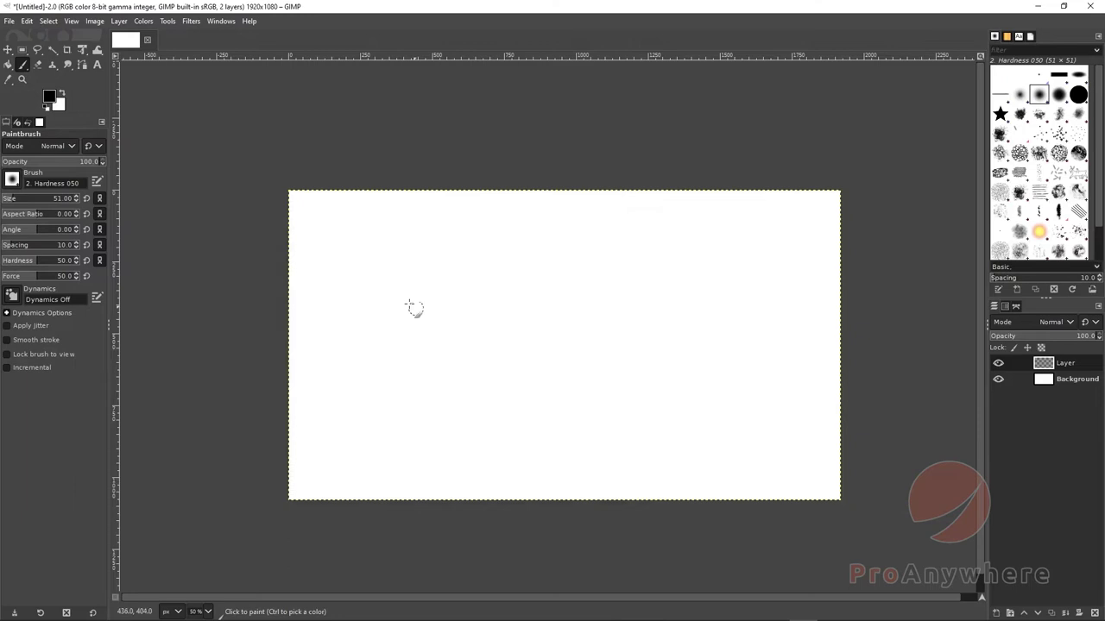
Reopen Input Devices, review the eraser, stylus and core pointer settings, then close it.
click(28, 20)
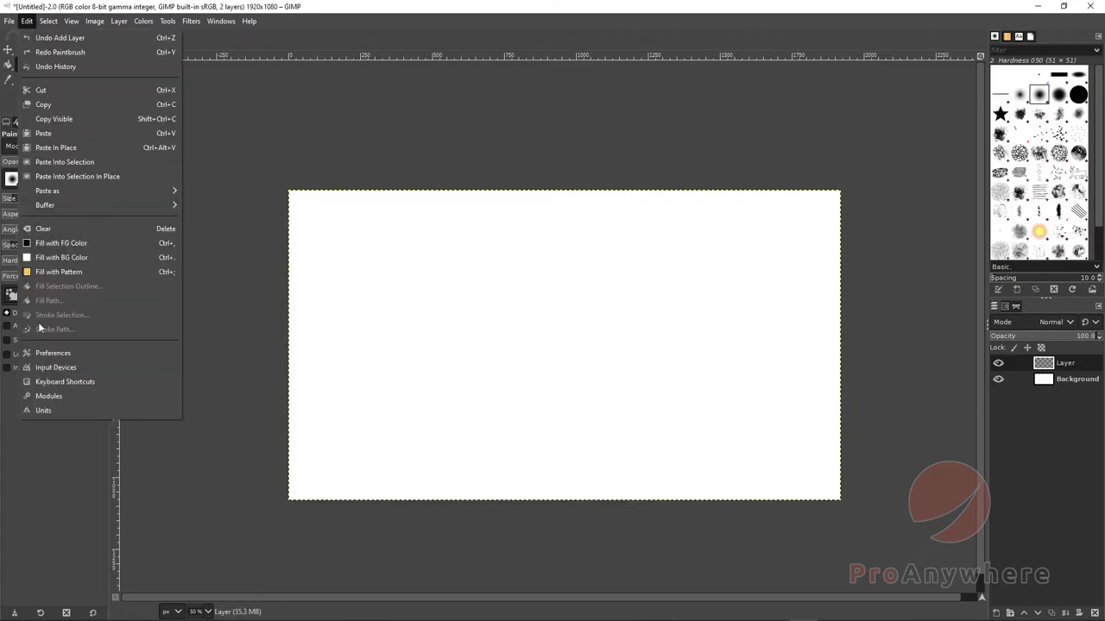
click(49, 368)
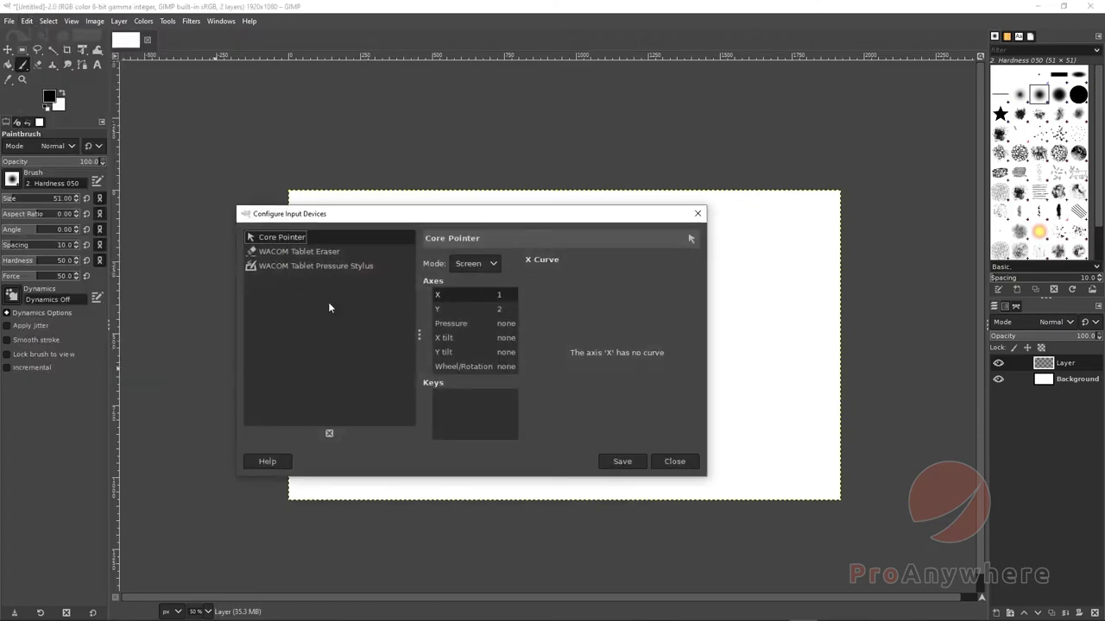
click(273, 252)
click(289, 267)
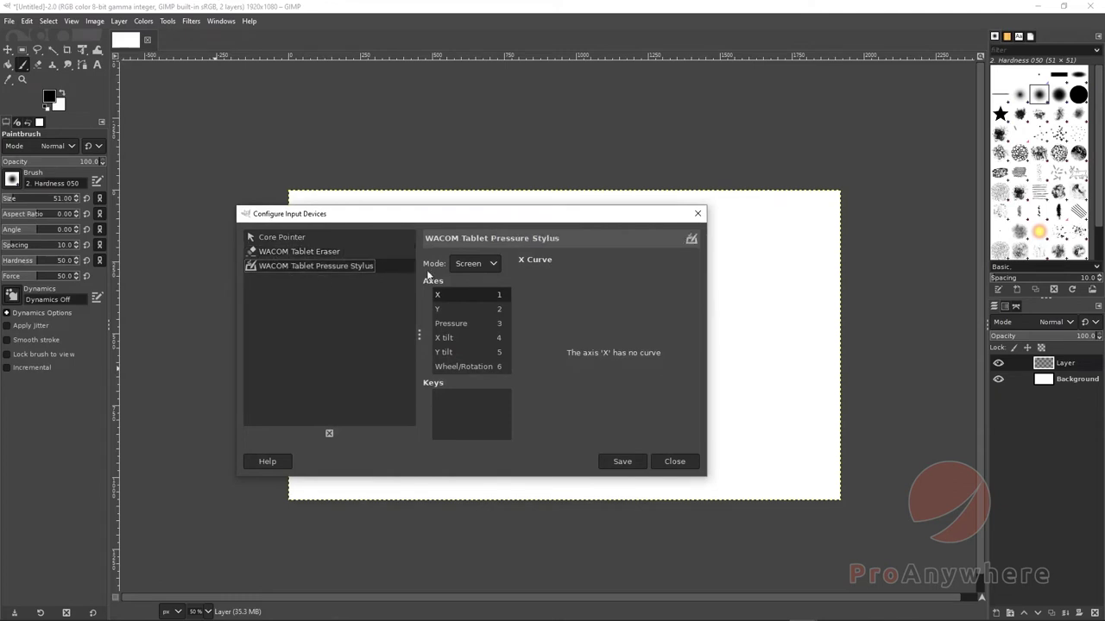
click(296, 250)
click(281, 237)
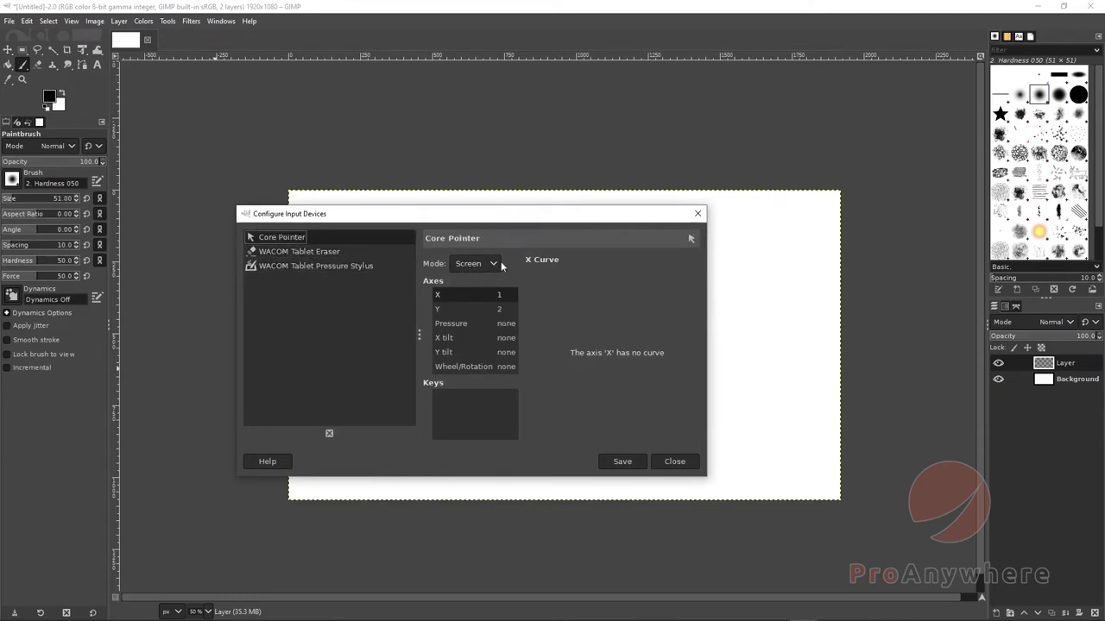
click(676, 459)
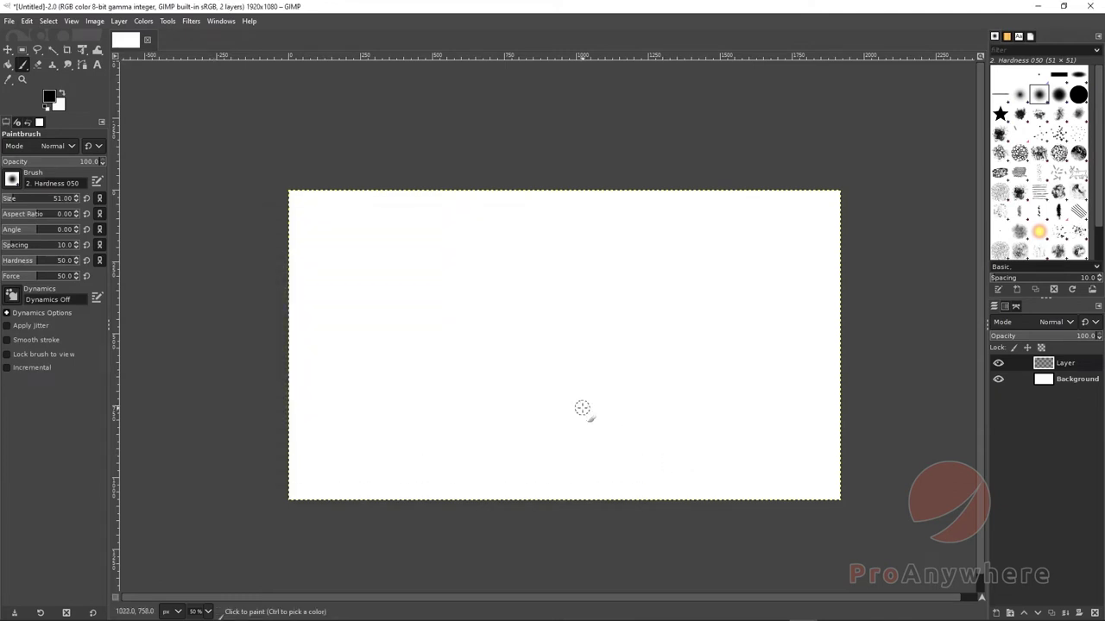
click(66, 49)
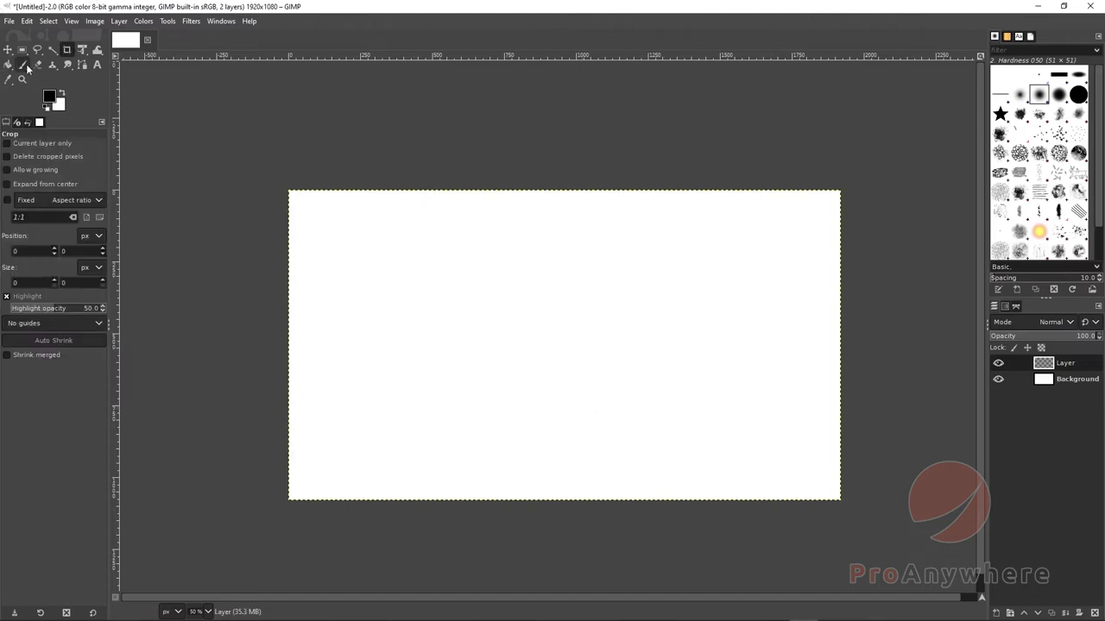
click(22, 66)
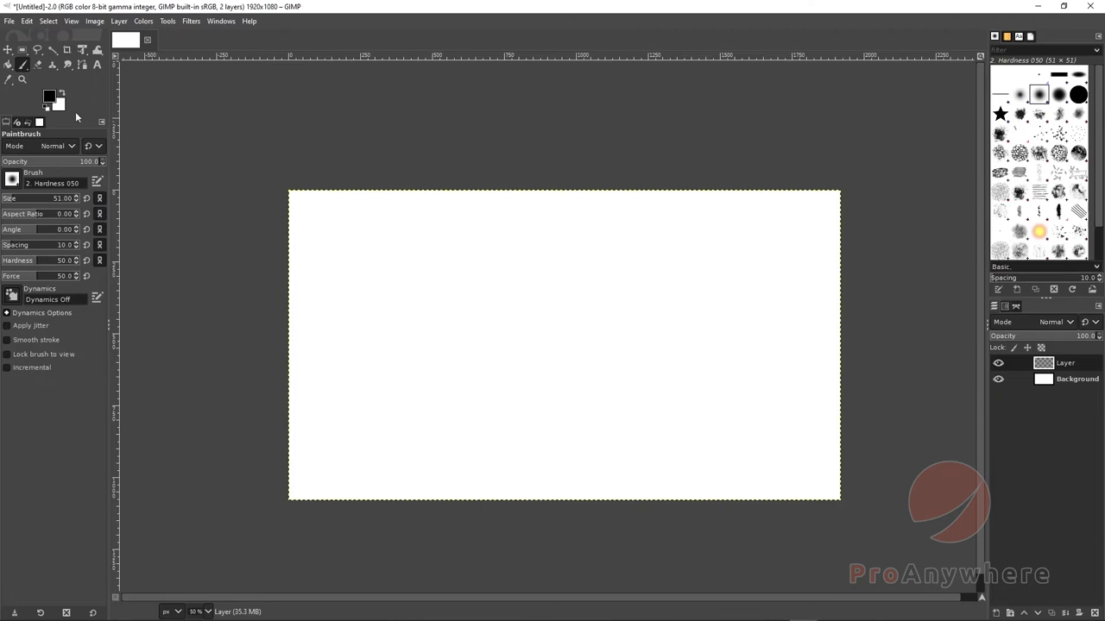
mouse_move(339, 297)
mouse_down()
mouse_move(362, 279)
mouse_move(672, 296)
mouse_up()
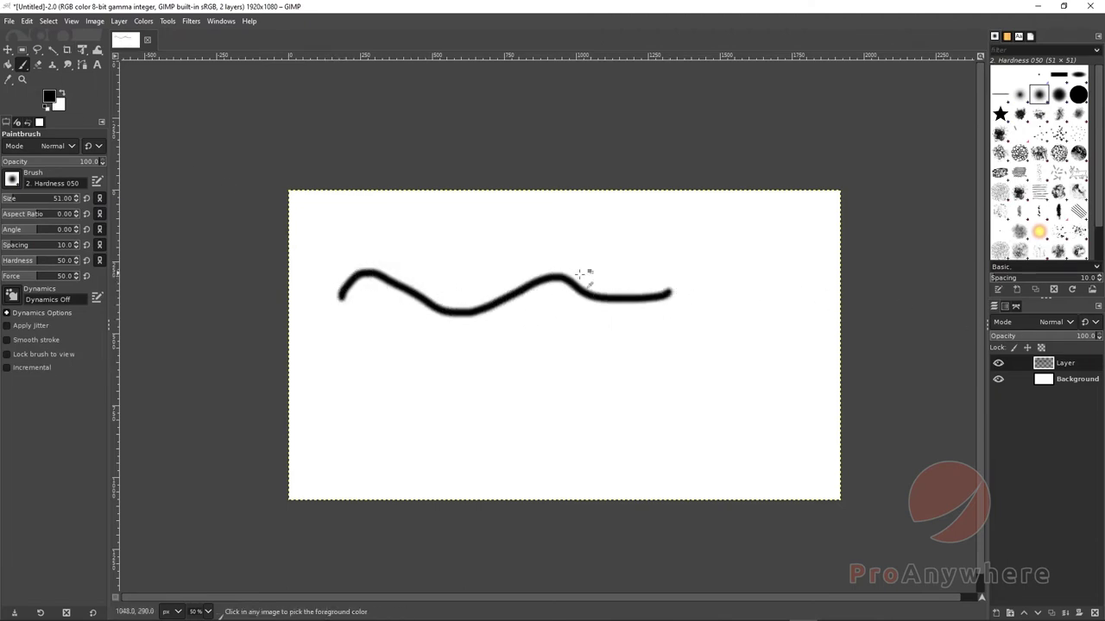
key(ctrl+z)
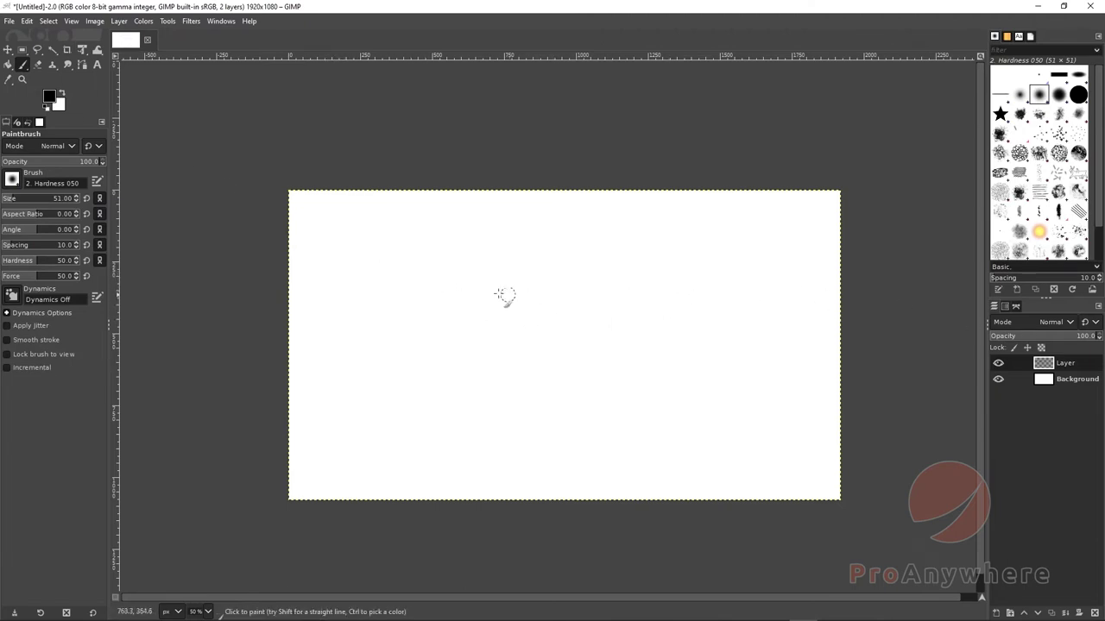
Set the paintbrush dynamics to Pressure Opacity and open its Dynamics editor.
click(12, 298)
drag(98, 341, 99, 403)
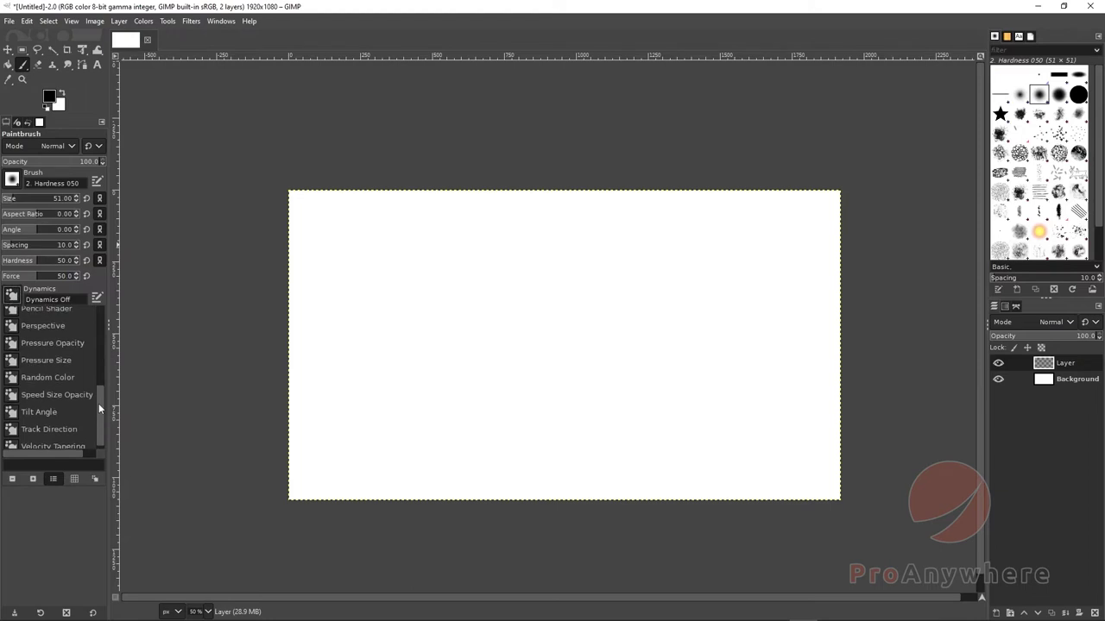
click(49, 343)
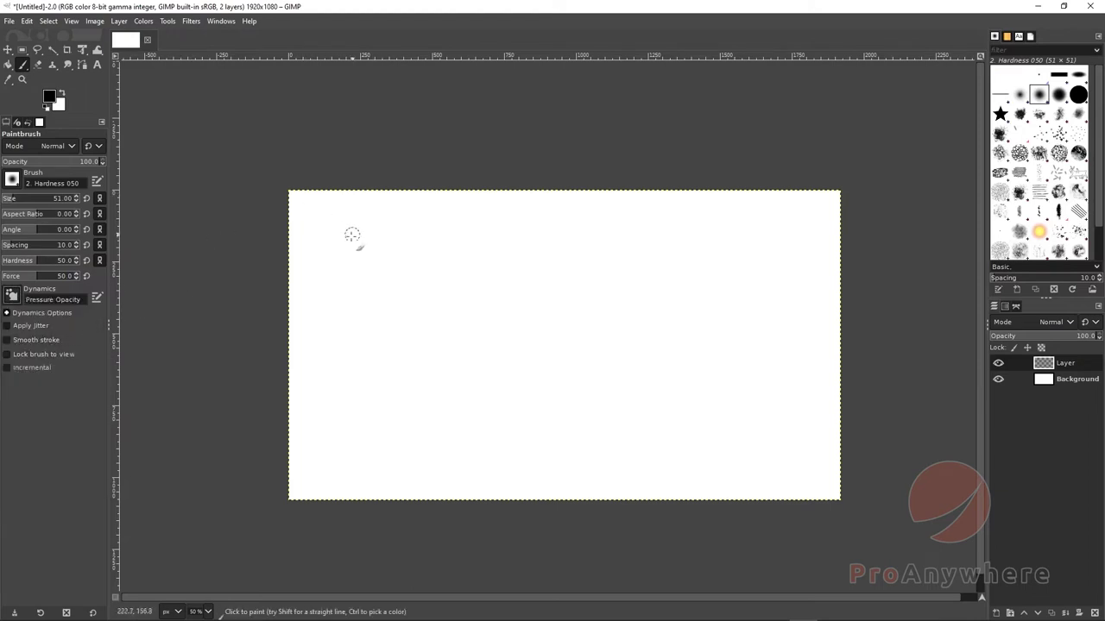
click(96, 298)
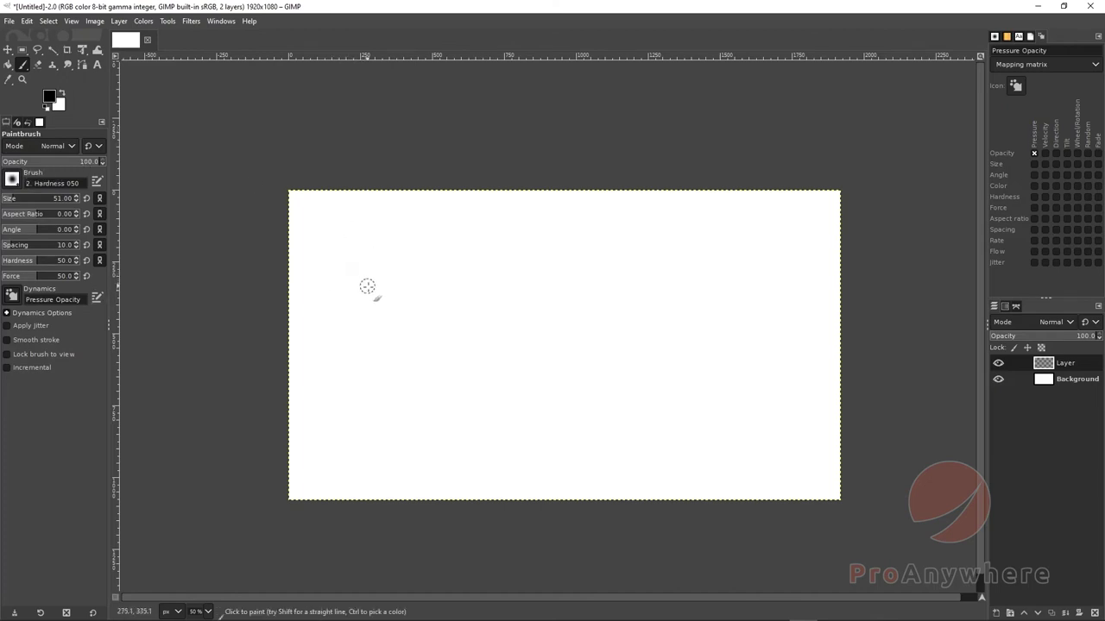
Paint a wavy stroke across the canvas, its shade varying with pen pressure.
mouse_move(367, 287)
mouse_down()
mouse_move(413, 279)
mouse_move(434, 297)
mouse_move(478, 278)
mouse_move(495, 299)
mouse_move(545, 283)
mouse_move(554, 295)
mouse_move(603, 273)
mouse_move(702, 275)
mouse_move(752, 327)
mouse_move(745, 383)
mouse_move(538, 420)
mouse_move(471, 401)
mouse_move(430, 410)
mouse_move(414, 390)
mouse_move(394, 396)
mouse_move(388, 362)
mouse_move(428, 347)
mouse_move(390, 334)
mouse_move(383, 311)
mouse_move(454, 294)
mouse_move(522, 310)
mouse_move(583, 288)
mouse_up()
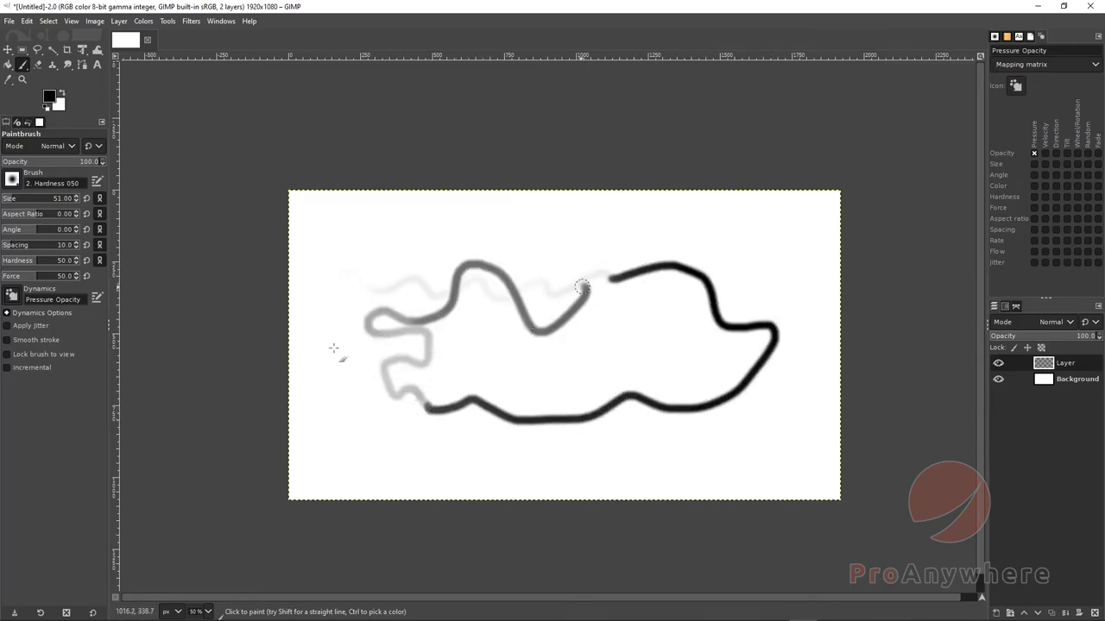